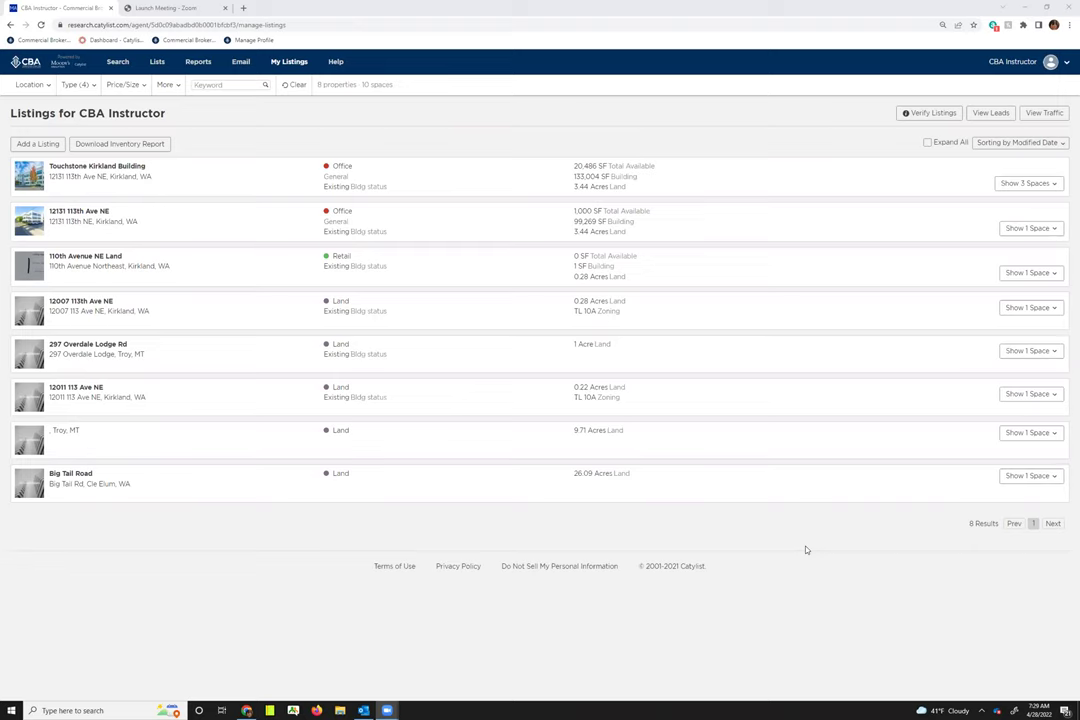
# - Start a new listing and choose 12131 113th Avenue Northeast, Kirkland as its location
pyautogui.click(40, 145)
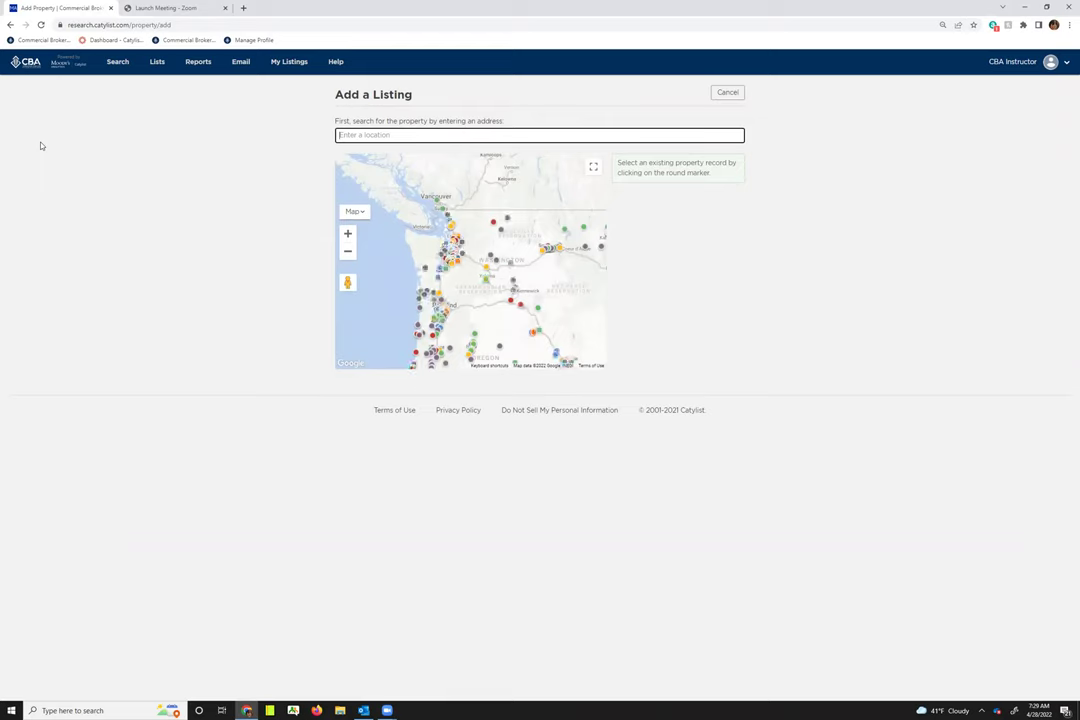
pyautogui.write('12131')
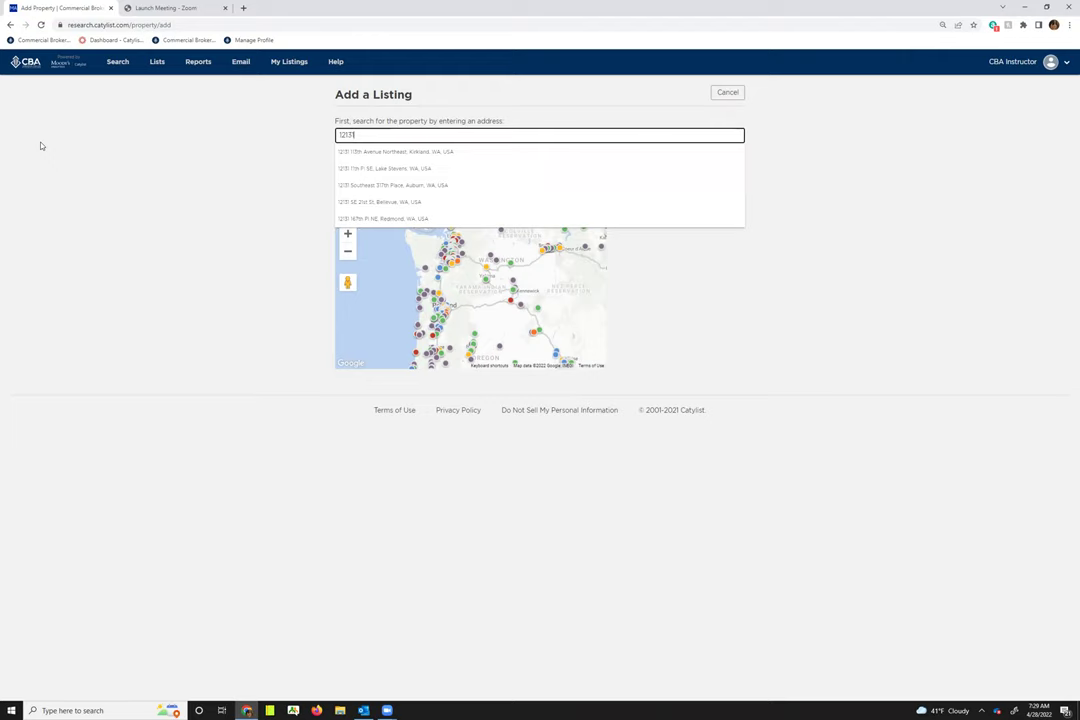
pyautogui.click(430, 152)
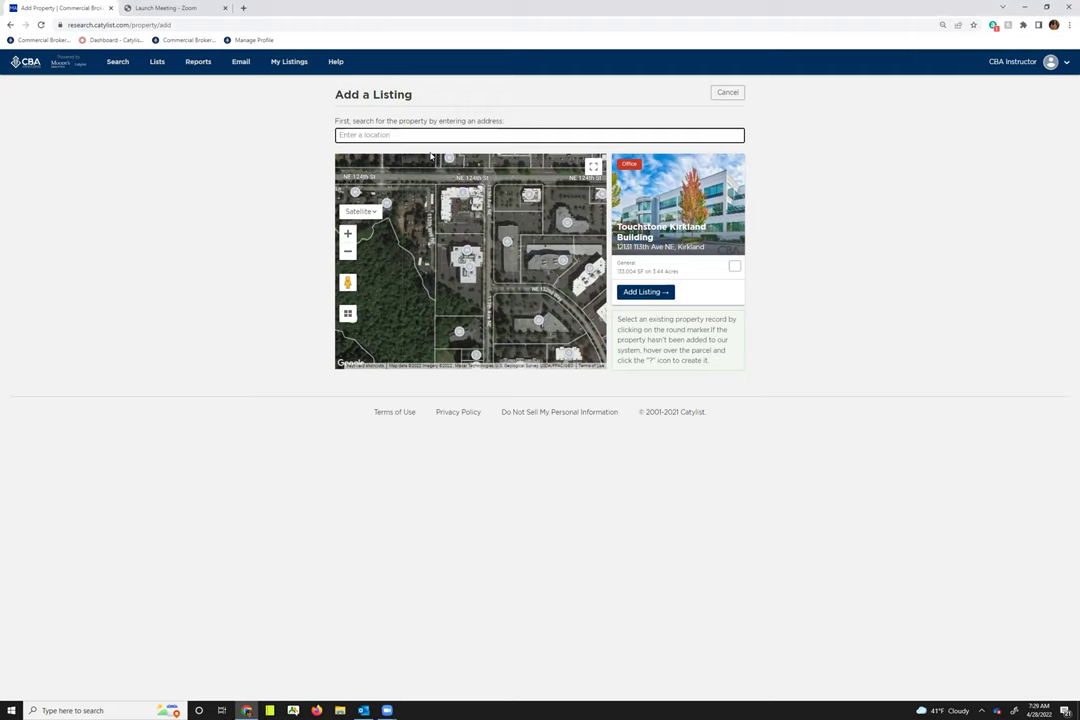
# - Zoom in and shift the satellite map to the '?' parcel near NE 116th St
pyautogui.doubleClick(432, 178)
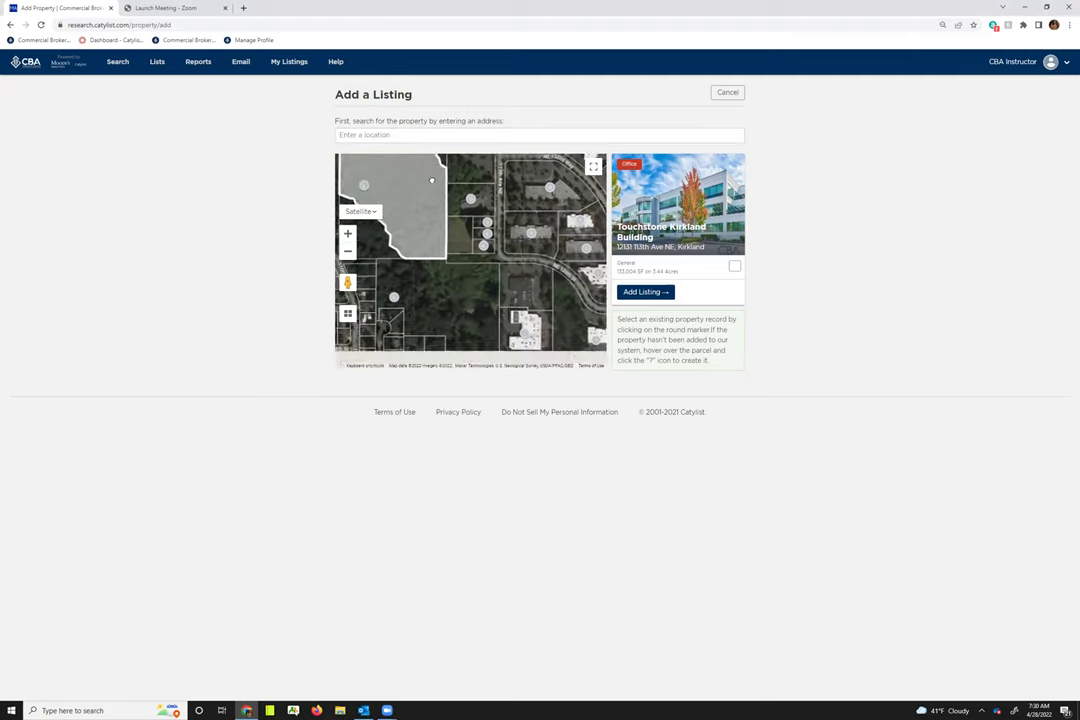
pyautogui.moveTo(484, 296); pyautogui.dragTo(559, 205)
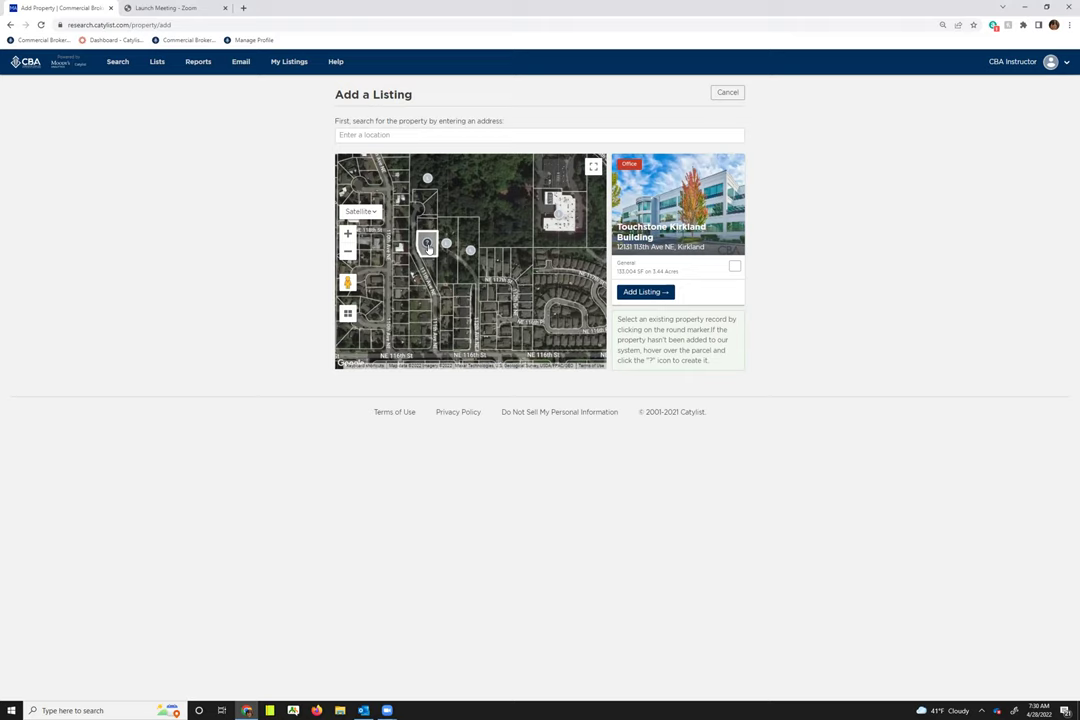
# - Begin a property on the unrecorded '?' parcel with the category changed from Land to Office
pyautogui.click(427, 243)
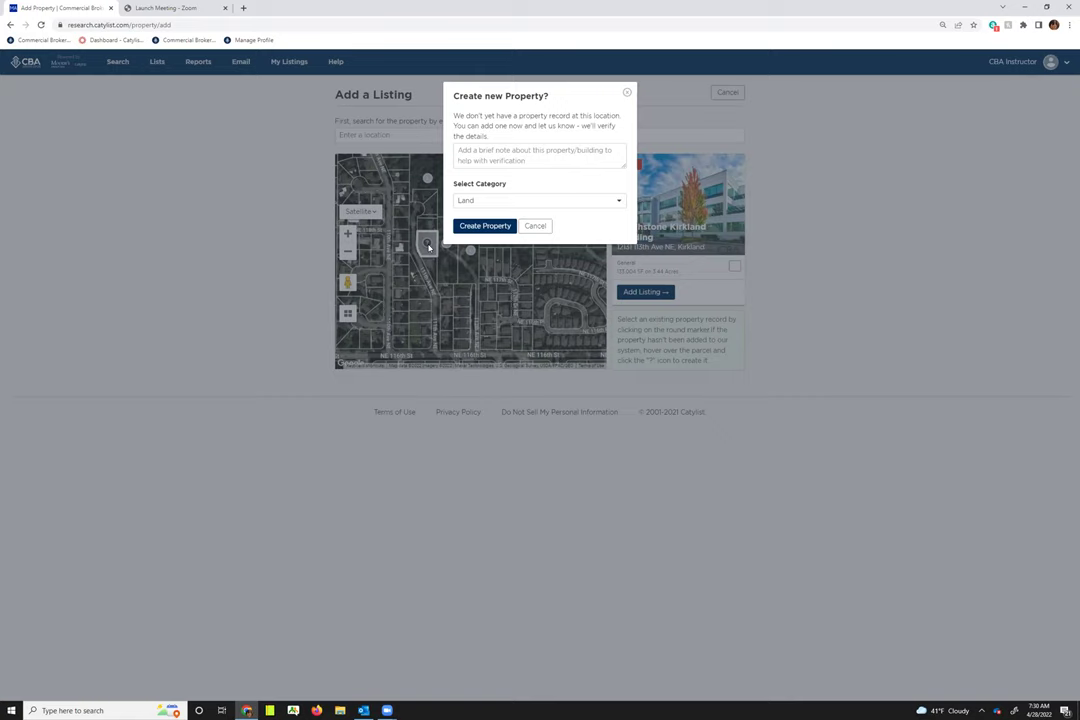
pyautogui.click(587, 206)
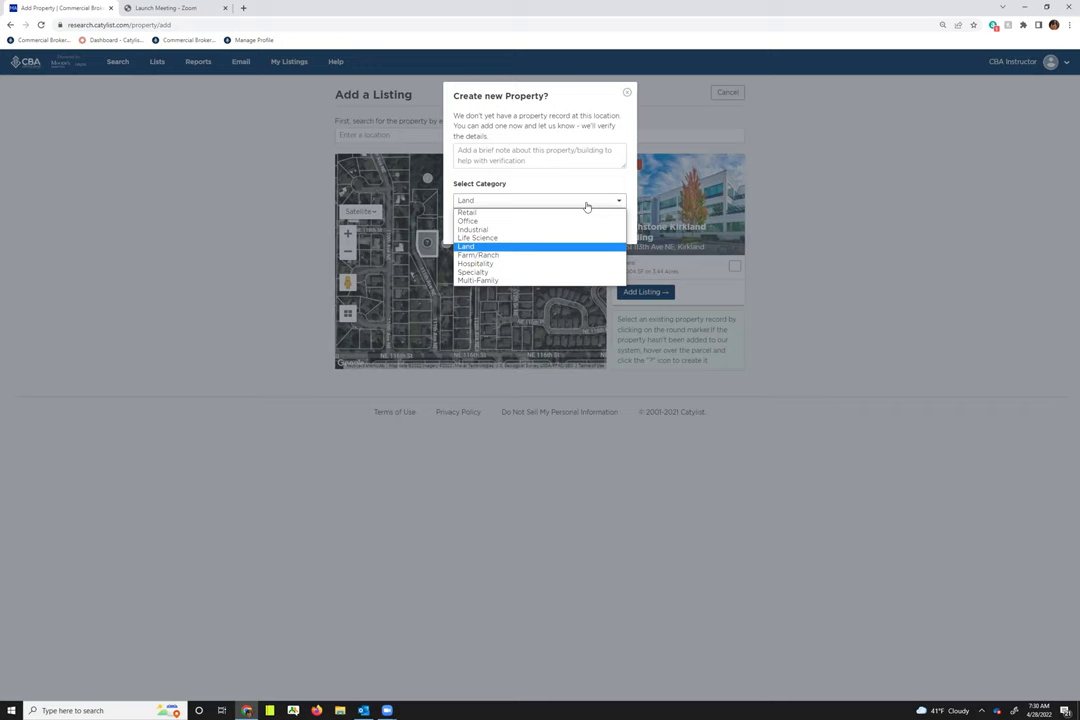
pyautogui.click(472, 221)
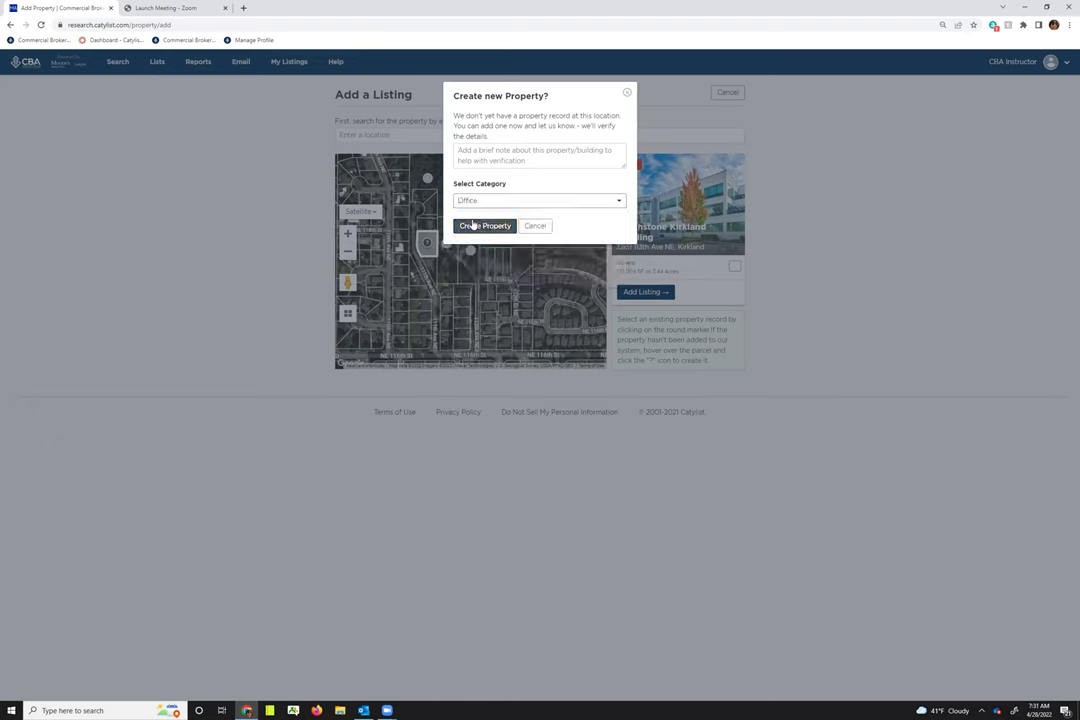
pyautogui.click(473, 226)
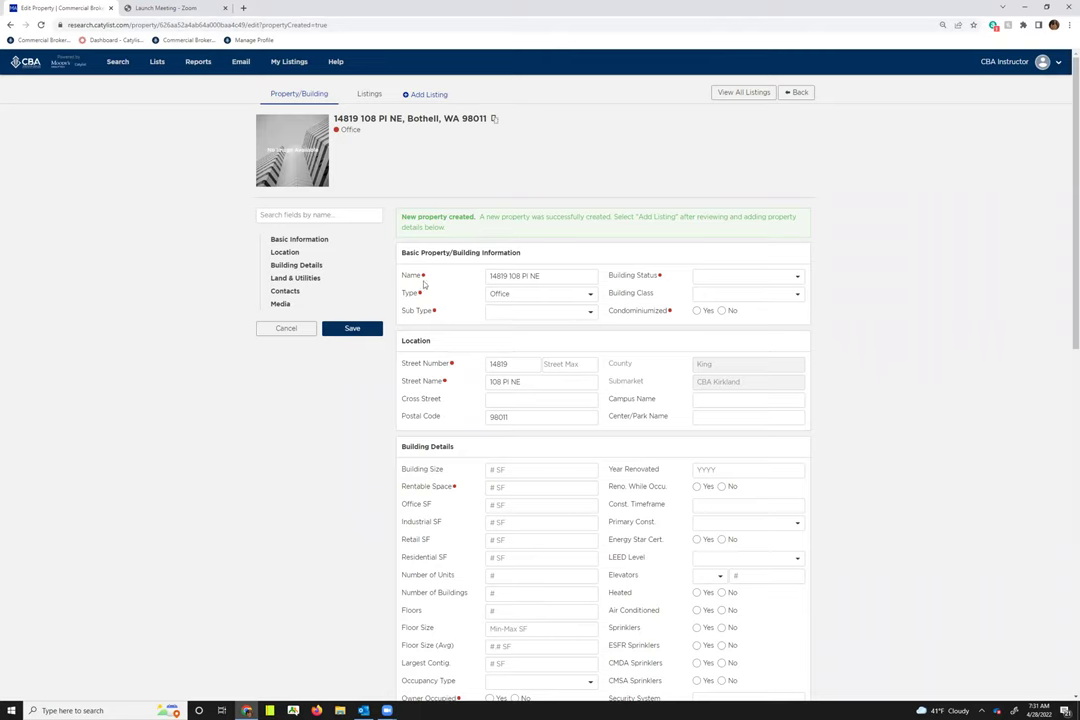
pyautogui.click(514, 314)
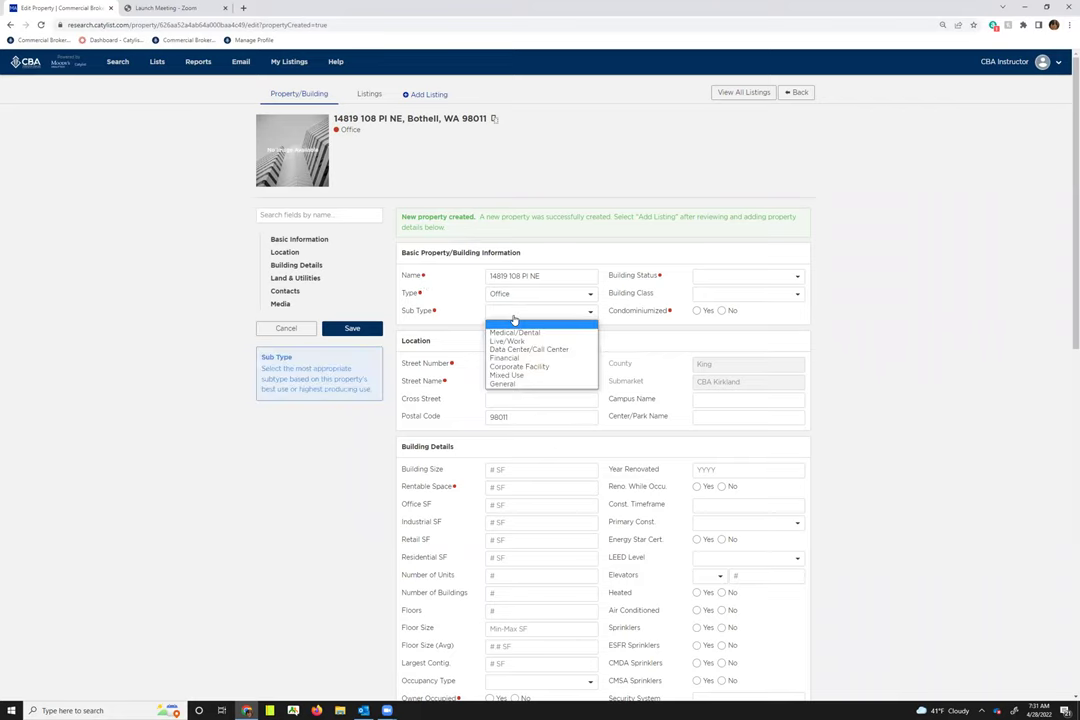
pyautogui.click(524, 376)
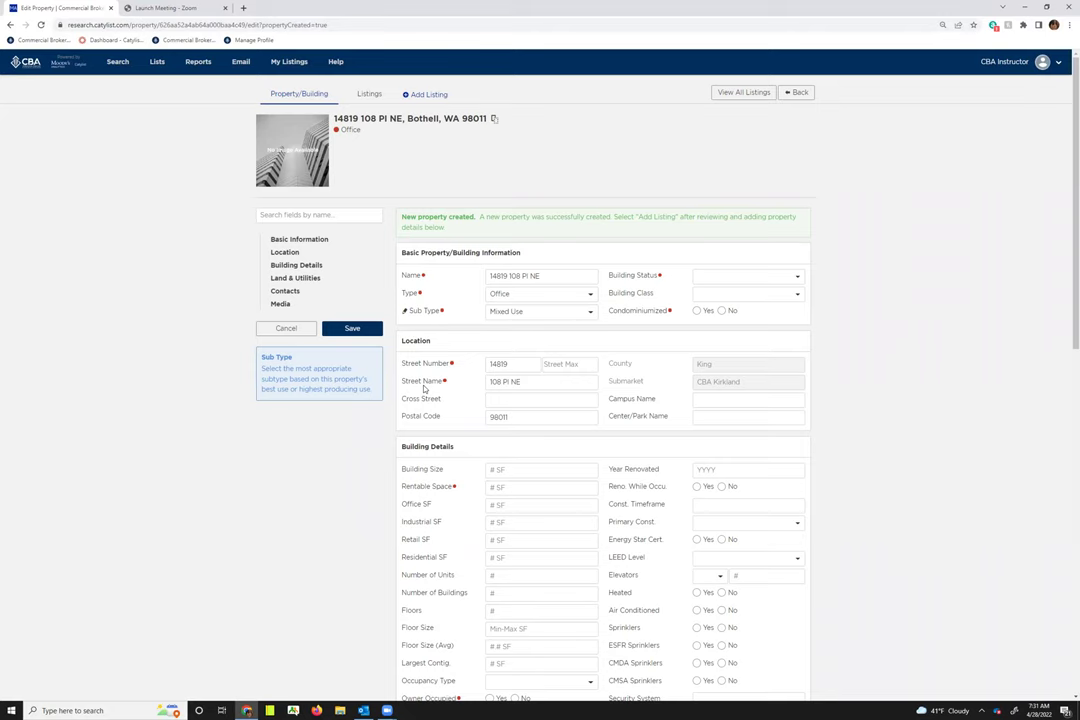
# - Save the property details, set building status to Existing and mark it not condominiumized
pyautogui.click(364, 334)
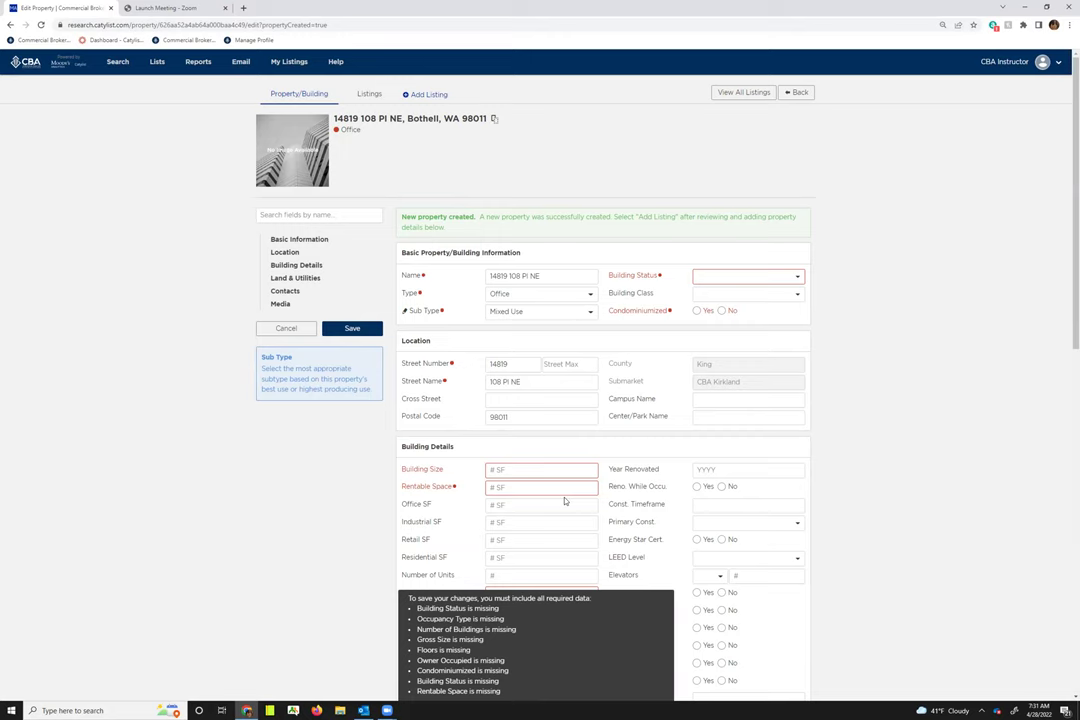
pyautogui.click(733, 276)
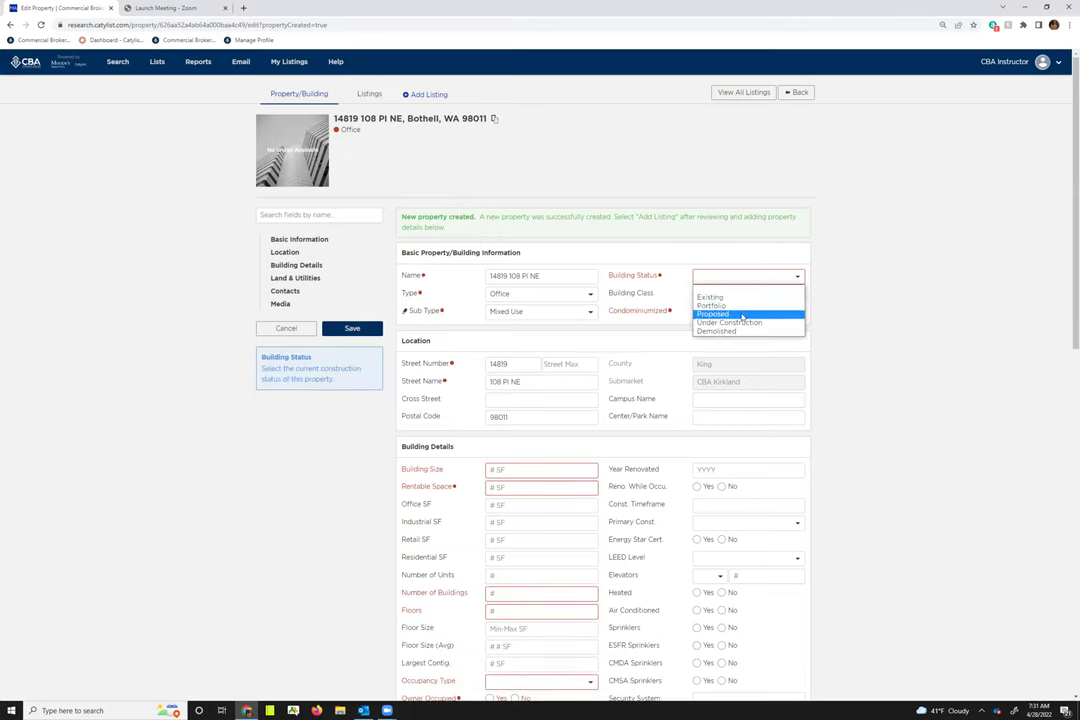
pyautogui.click(735, 298)
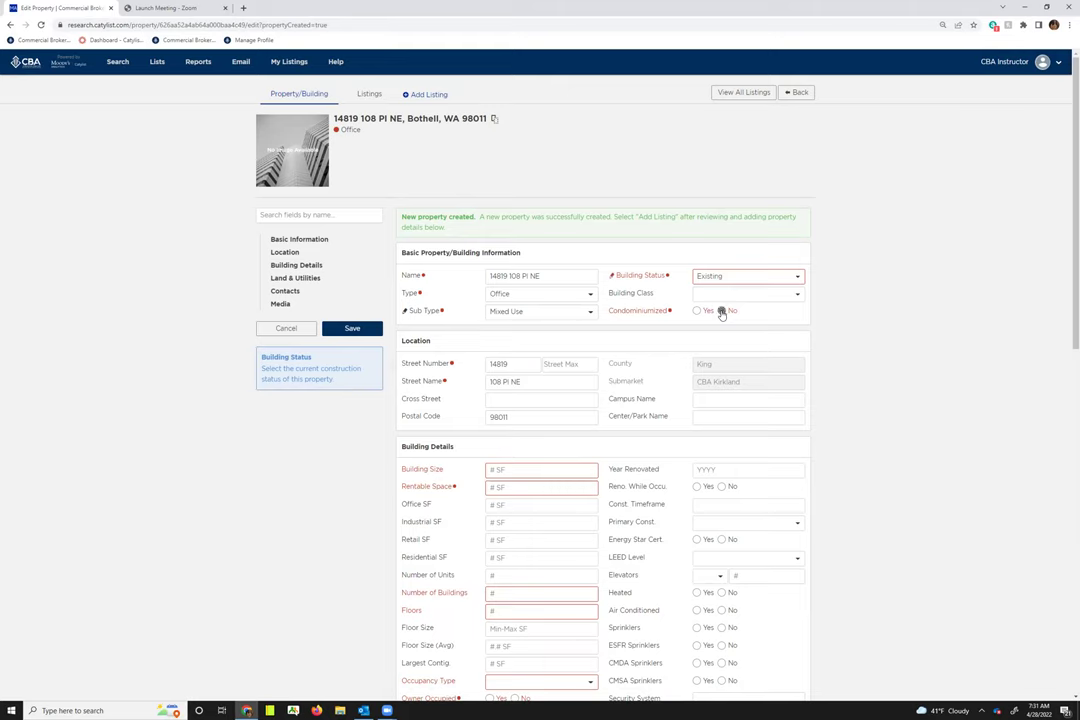
pyautogui.click(721, 310)
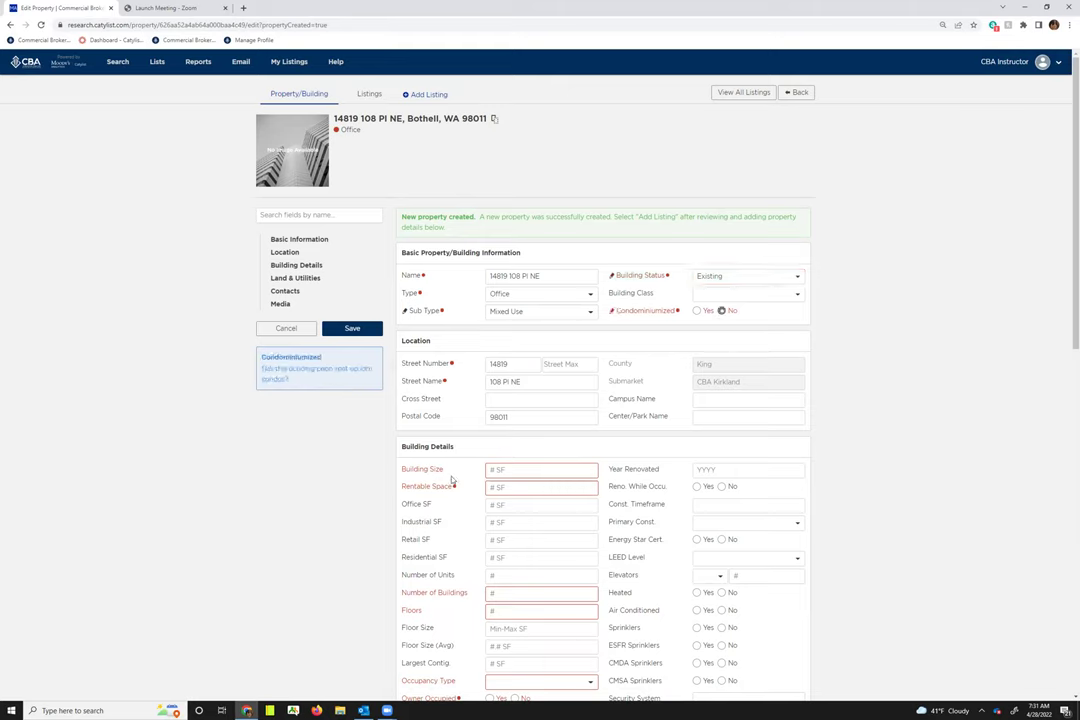
# - Enter building size 1000 SF, rentable space 900 SF, 1 building and 1 floor
pyautogui.click(530, 474)
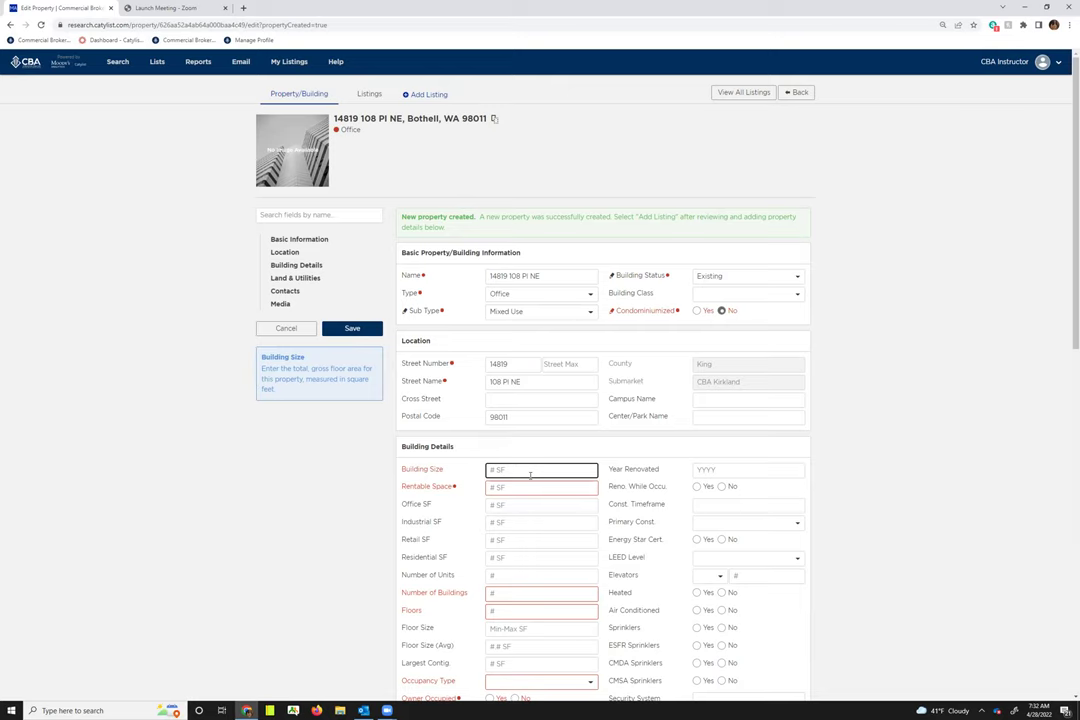
pyautogui.write('1000')
pyautogui.press('Tab')
pyautogui.write('1')
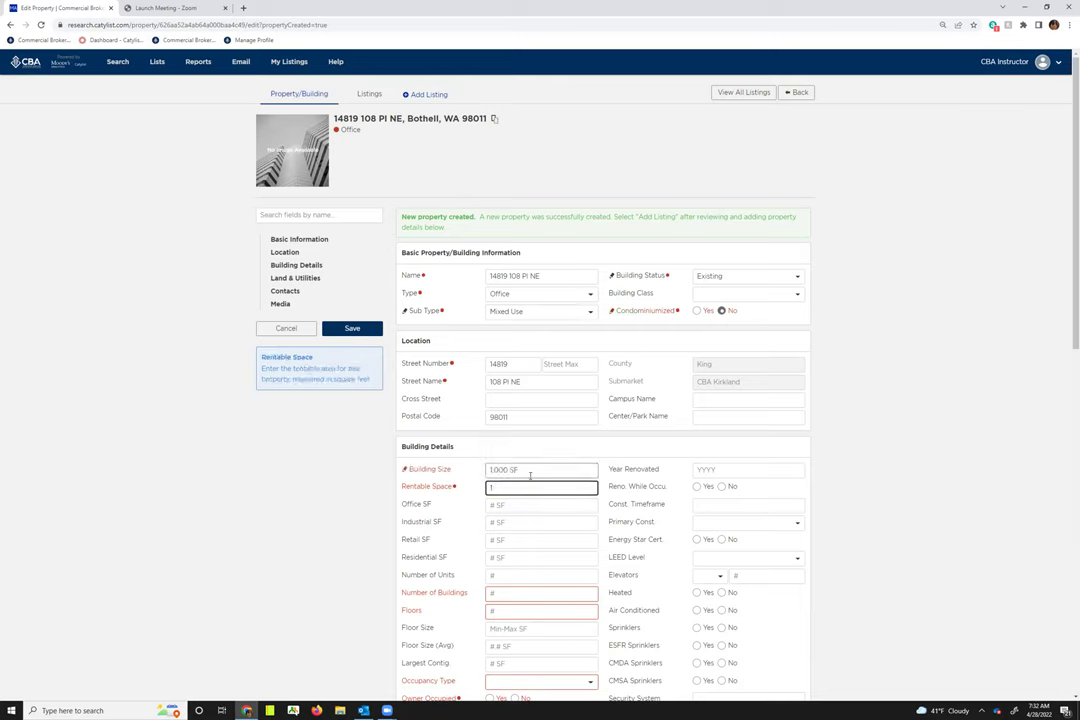
pyautogui.press('BackSpace')
pyautogui.write('900')
pyautogui.click(506, 596)
pyautogui.write('1')
pyautogui.press('Tab')
pyautogui.write('1')
# - Set the occupancy type to Single Tenant and Owner Occupied to No
pyautogui.click(506, 682)
pyautogui.click(515, 666)
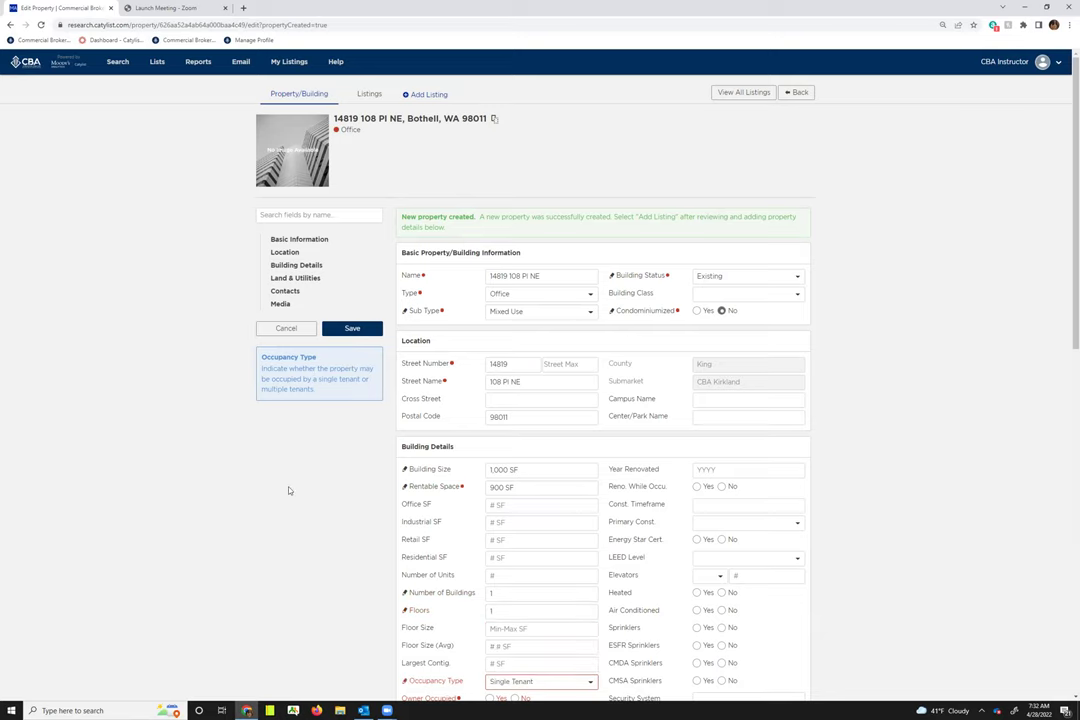
pyautogui.scroll(-5, 289, 490)
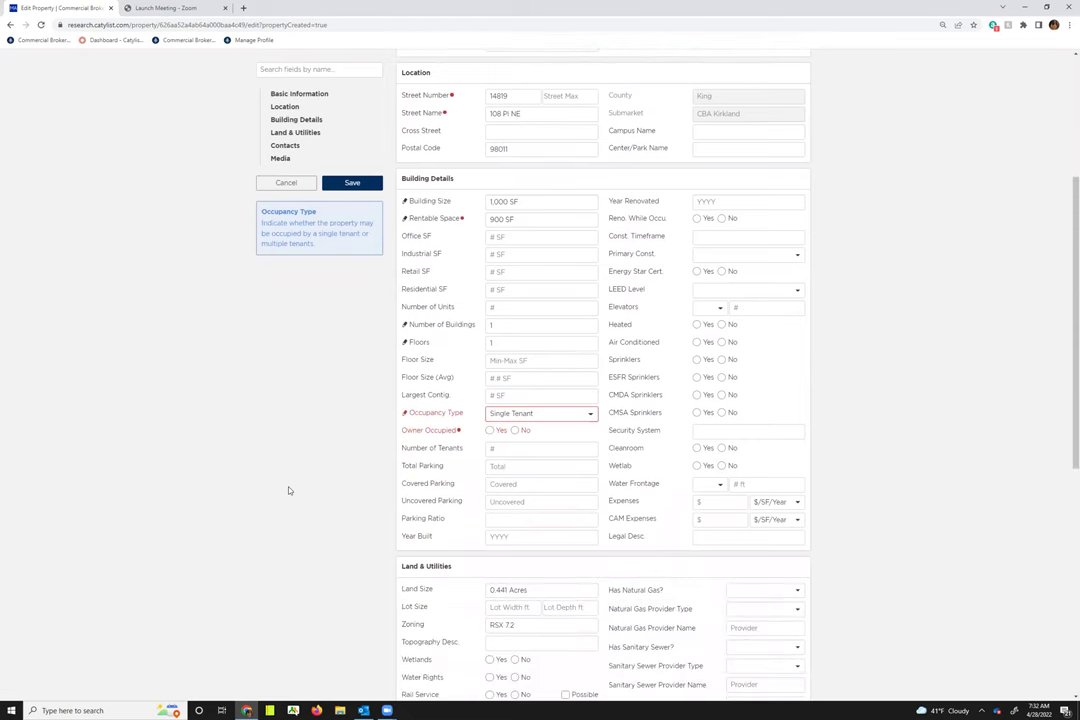
pyautogui.click(515, 430)
pyautogui.scroll(-7, 941, 493)
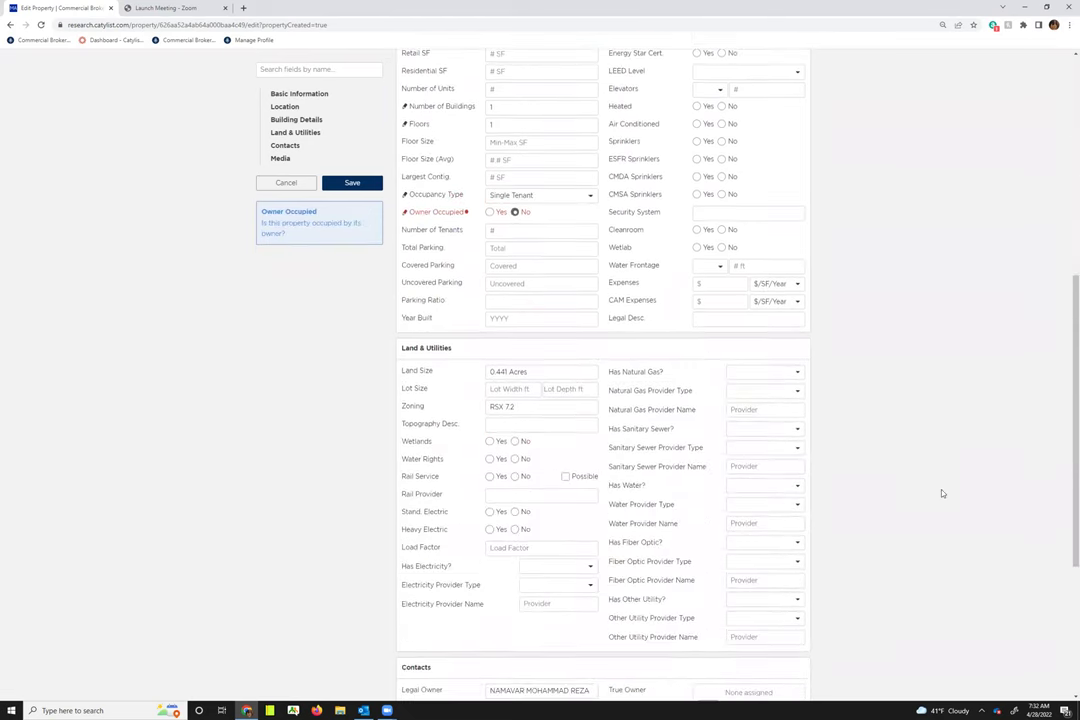
pyautogui.scroll(-2, 941, 493)
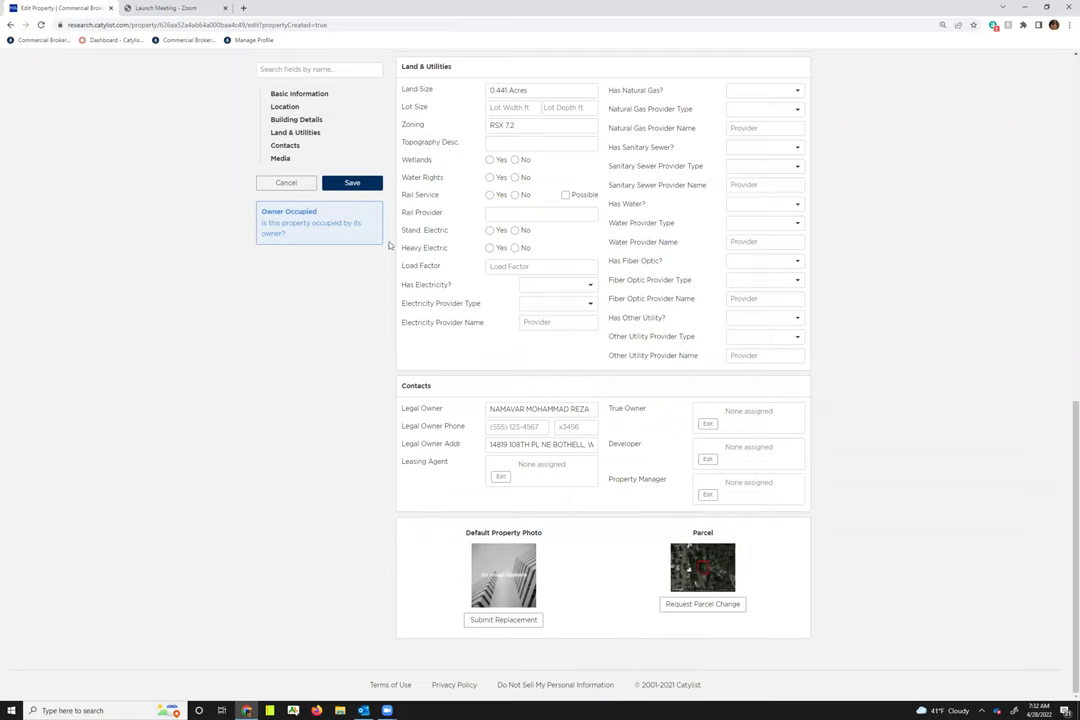
# - Save the property and submit the changes with the reason 'Test Prop Comment'
pyautogui.click(357, 180)
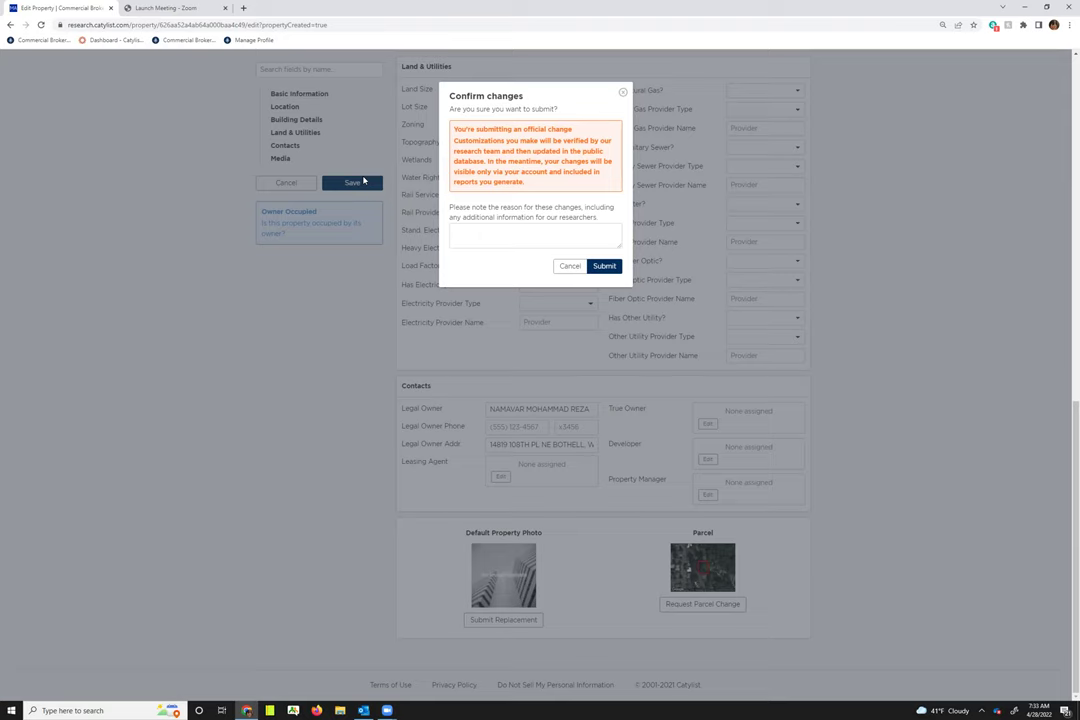
pyautogui.click(494, 228)
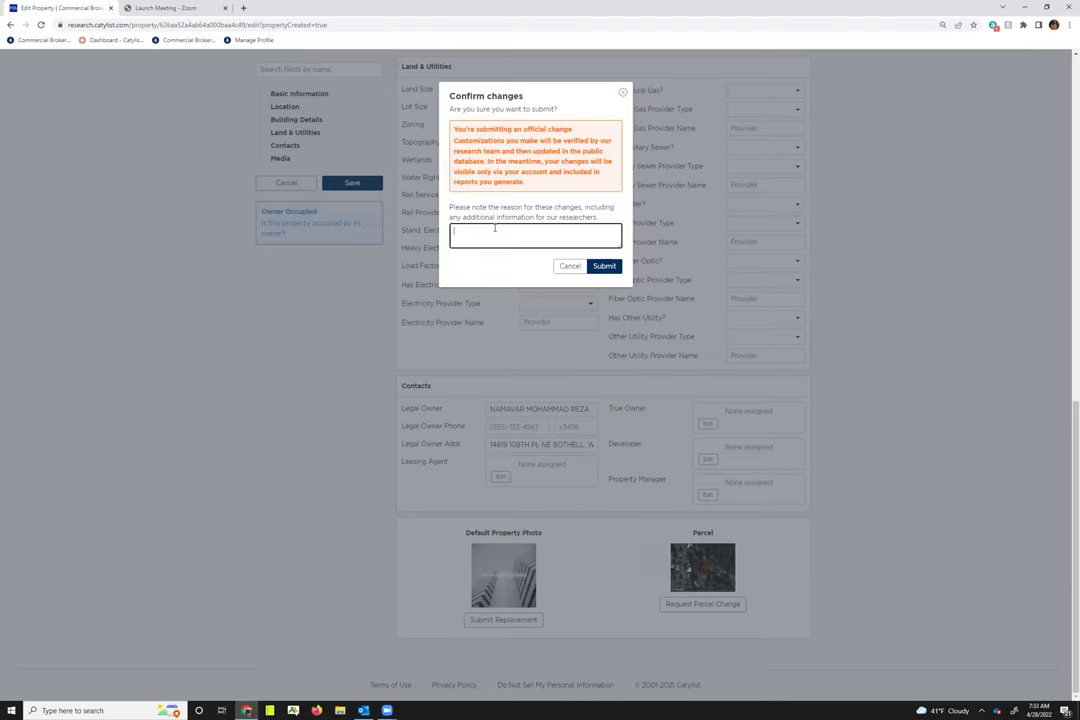
pyautogui.write('Test Prop Comment')
pyautogui.click(604, 265)
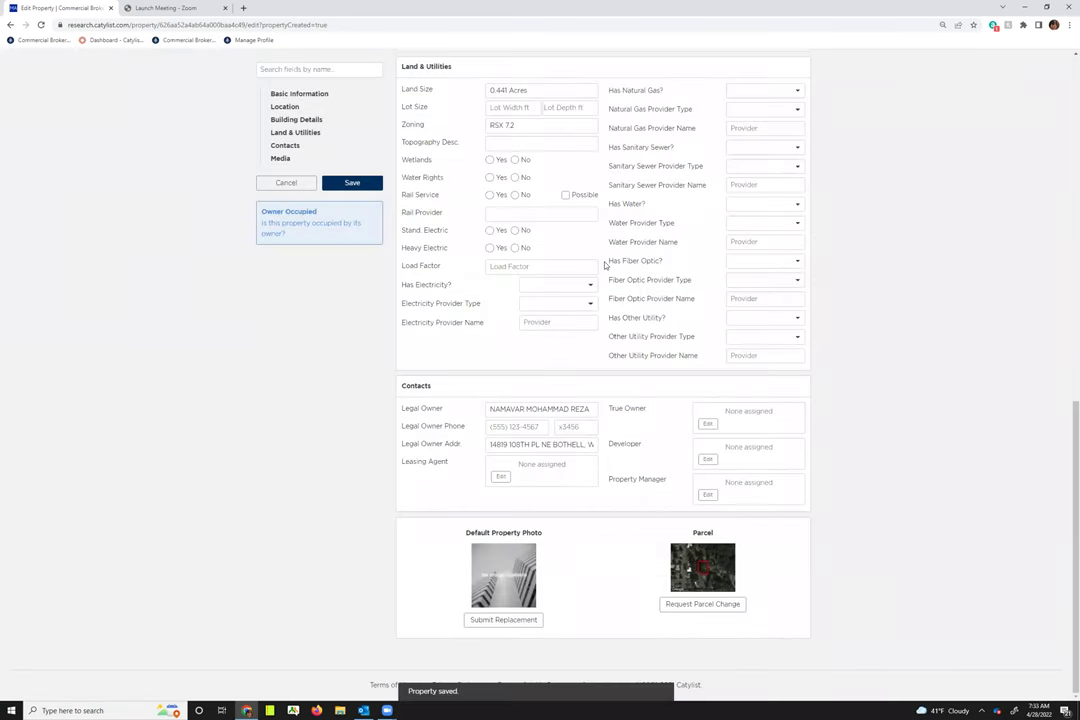
# - Return to the top of the page and go to the My Listings page
pyautogui.scroll(10, 604, 265)
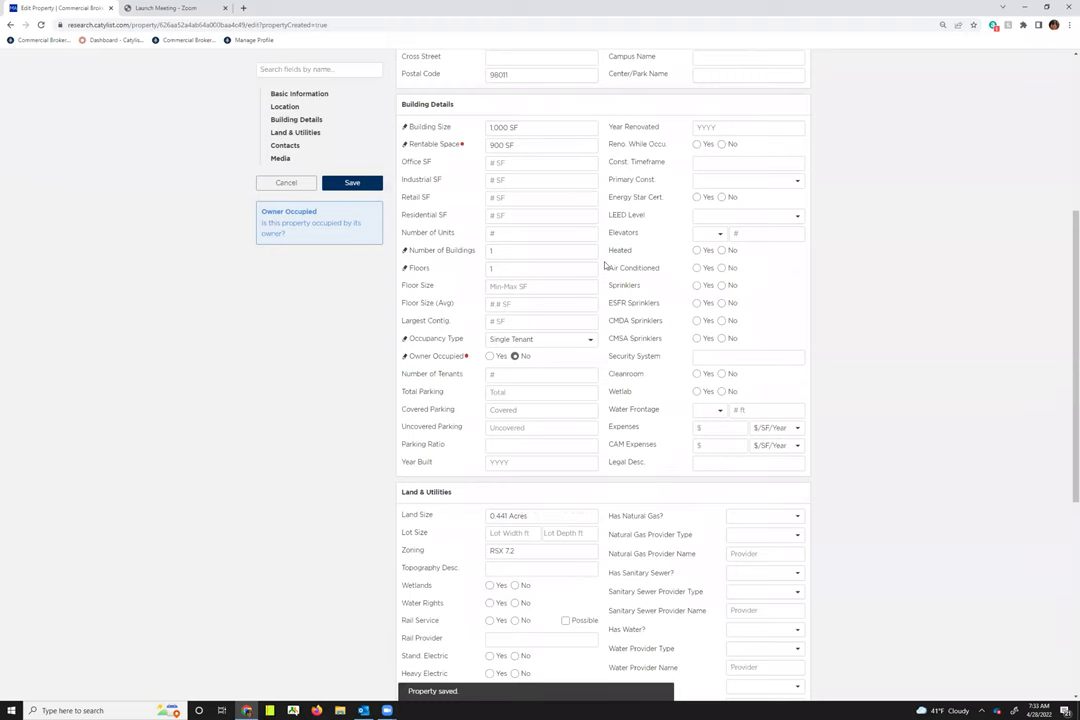
pyautogui.scroll(2, 604, 265)
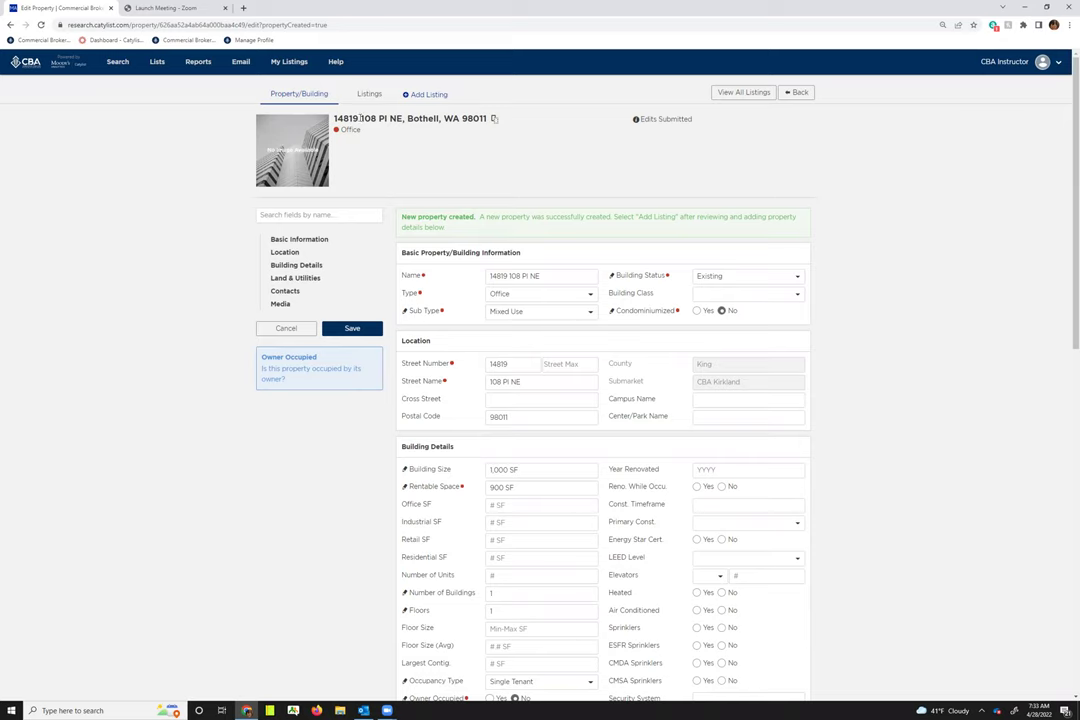
pyautogui.click(289, 62)
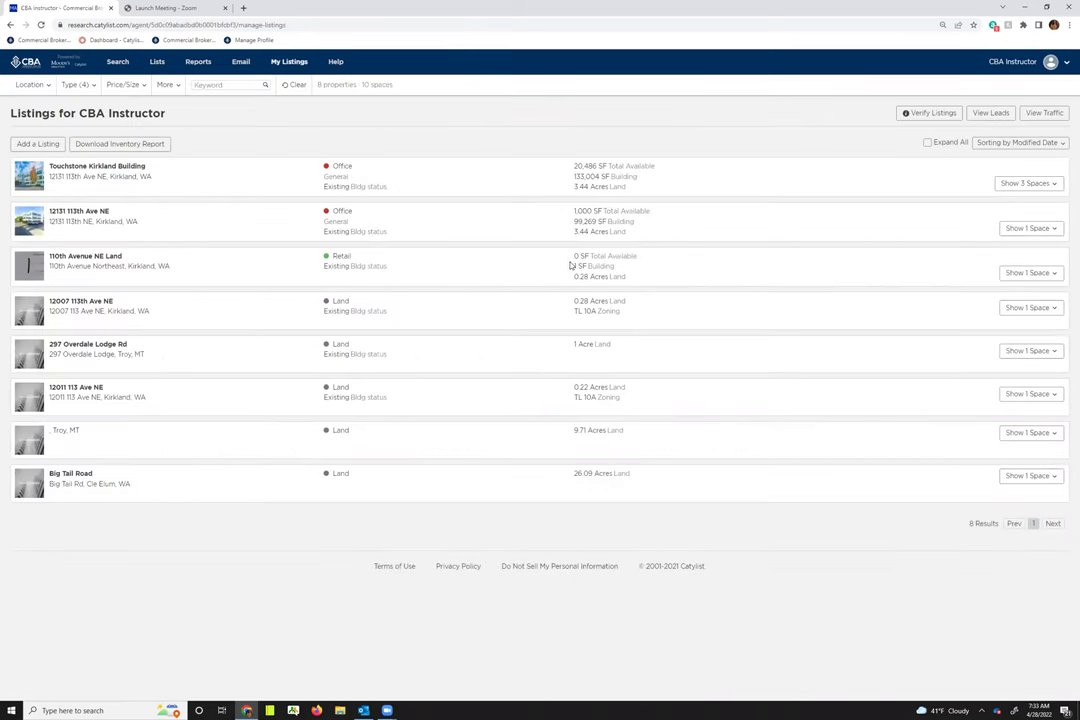
# - Edit the Touchstone Kirkland Building's 100 SF space and go to its Property/Building Building Size field
pyautogui.click(1013, 184)
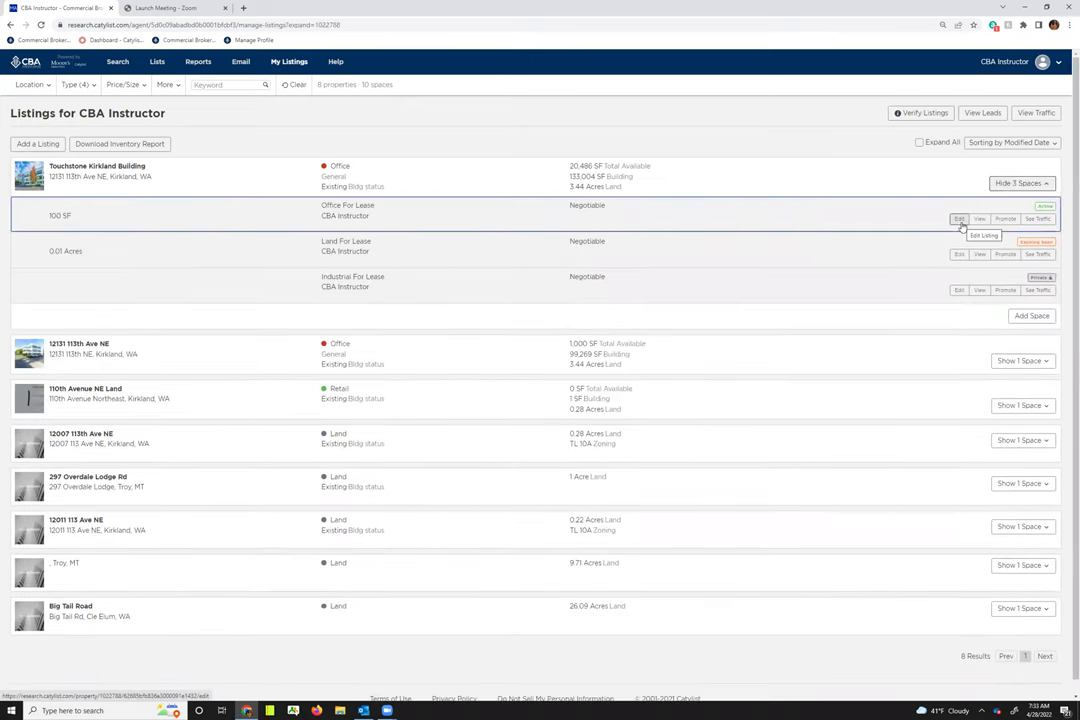
pyautogui.click(959, 219)
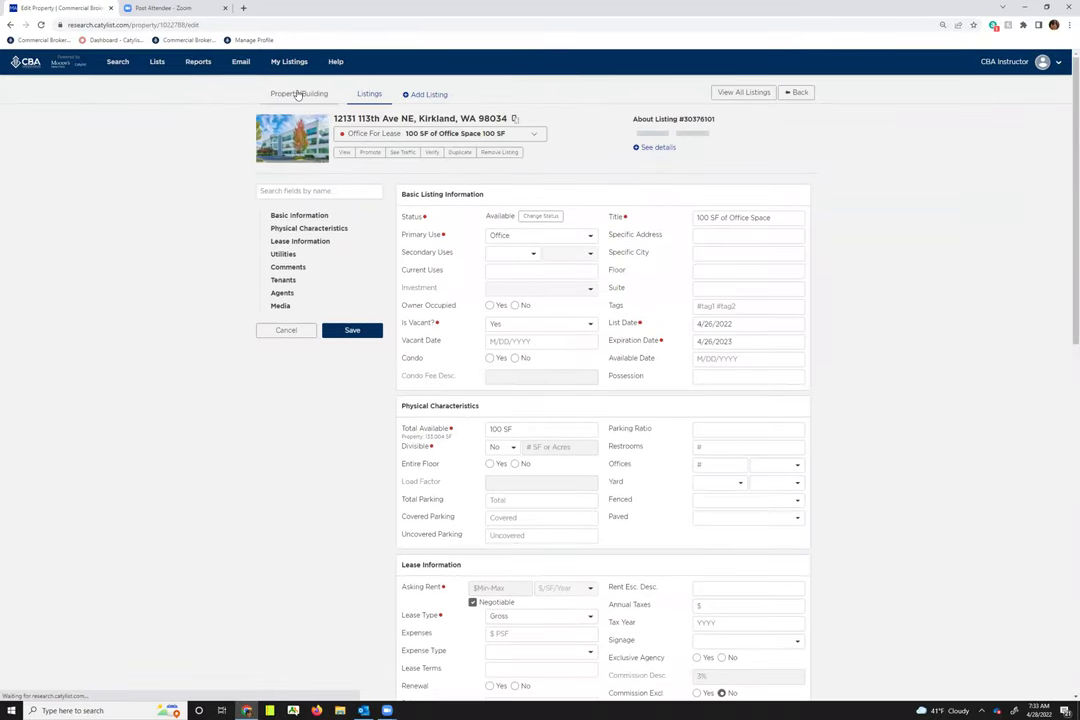
pyautogui.click(297, 95)
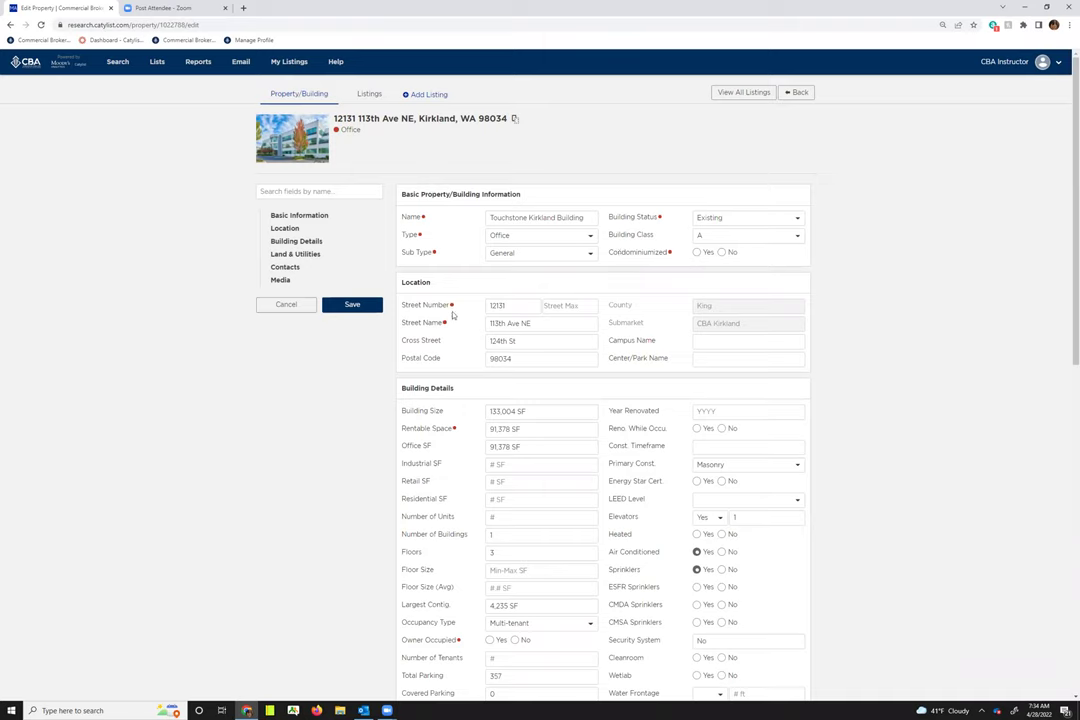
pyautogui.click(519, 411)
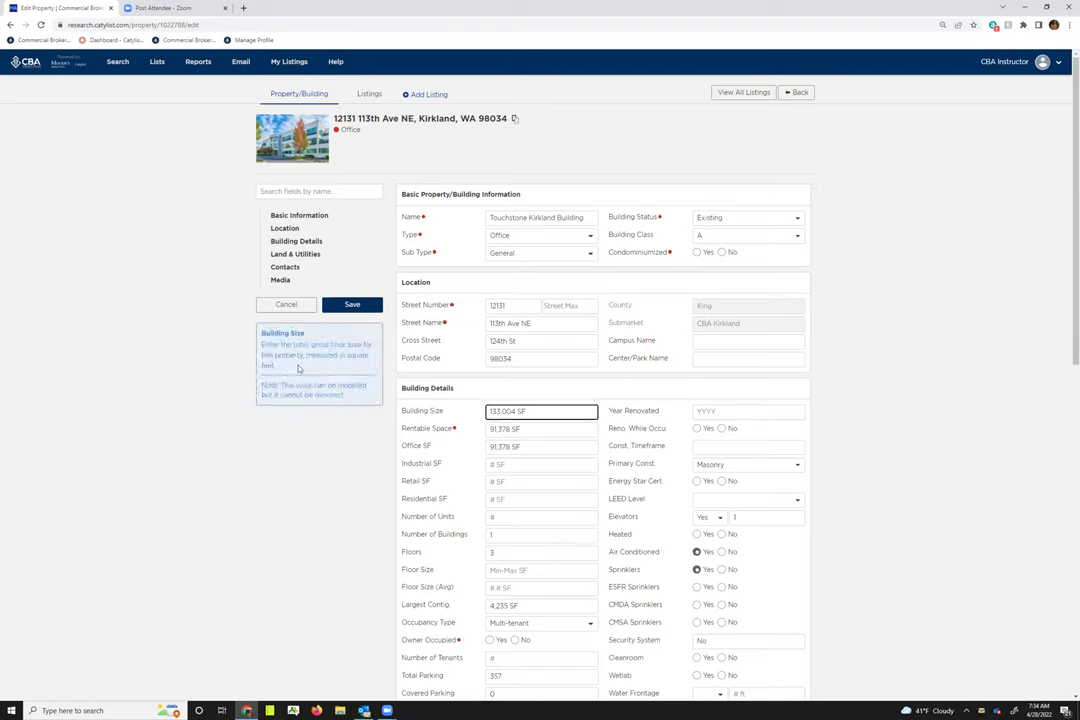